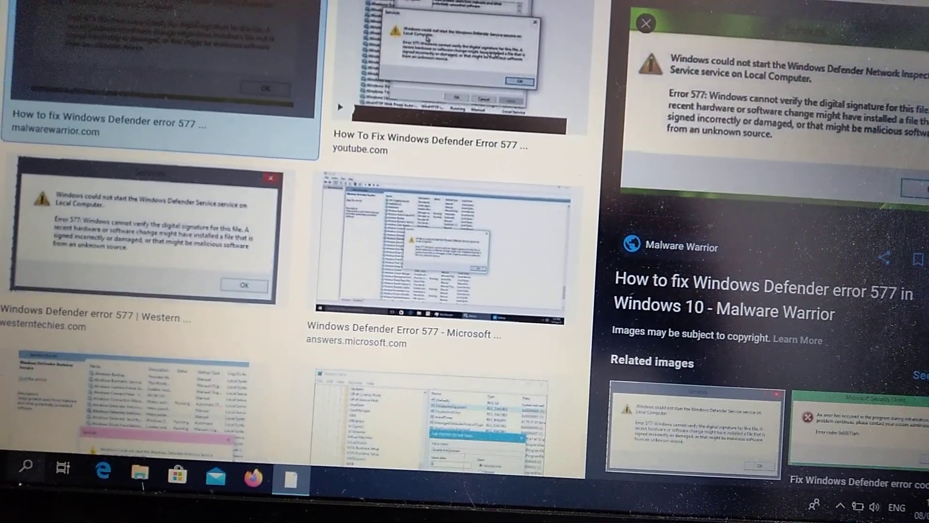
Step: Search Windows for regedit to launch Registry Editor
click(24, 466)
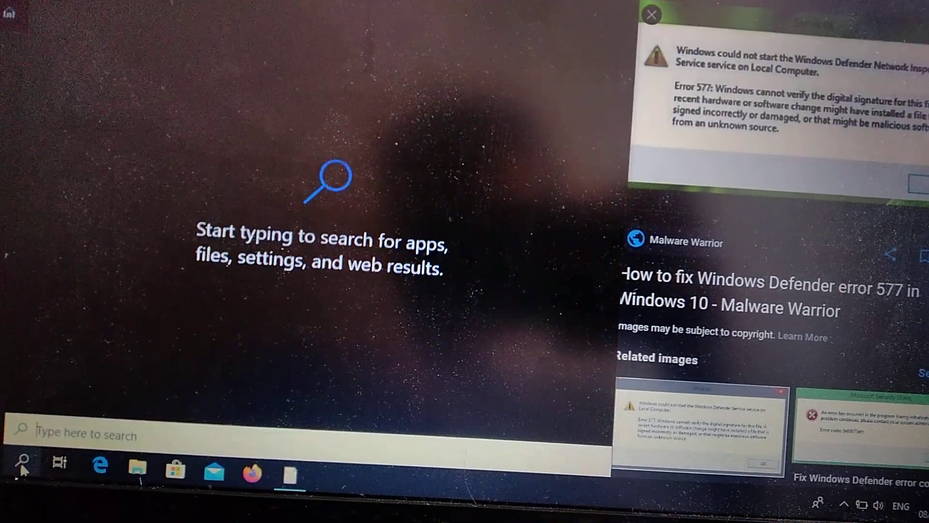
text(services)
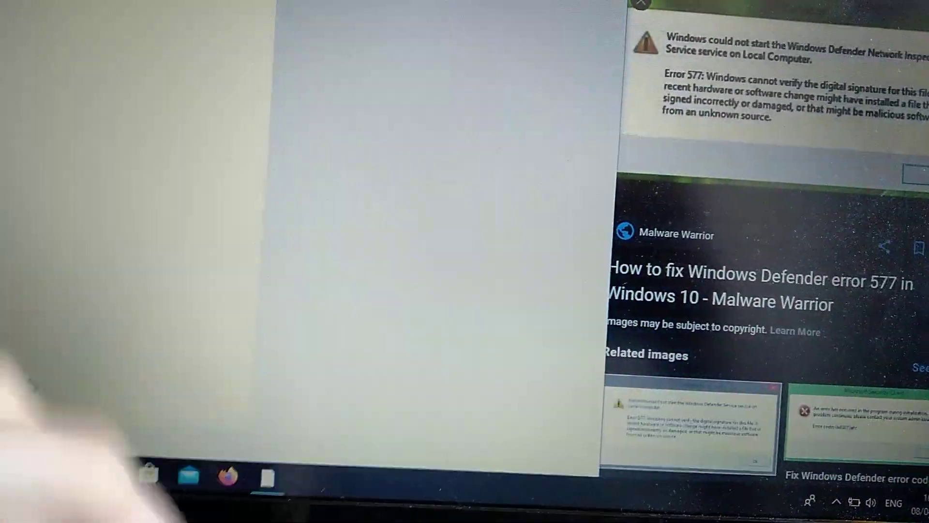
text(regedit)
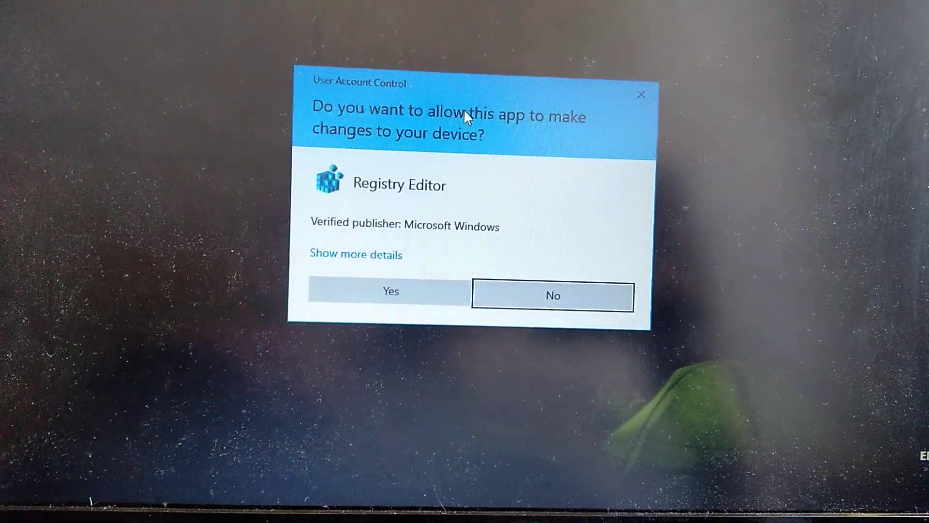
Step: Approve the User Account Control prompt and bring Registry Editor to the front
click(405, 303)
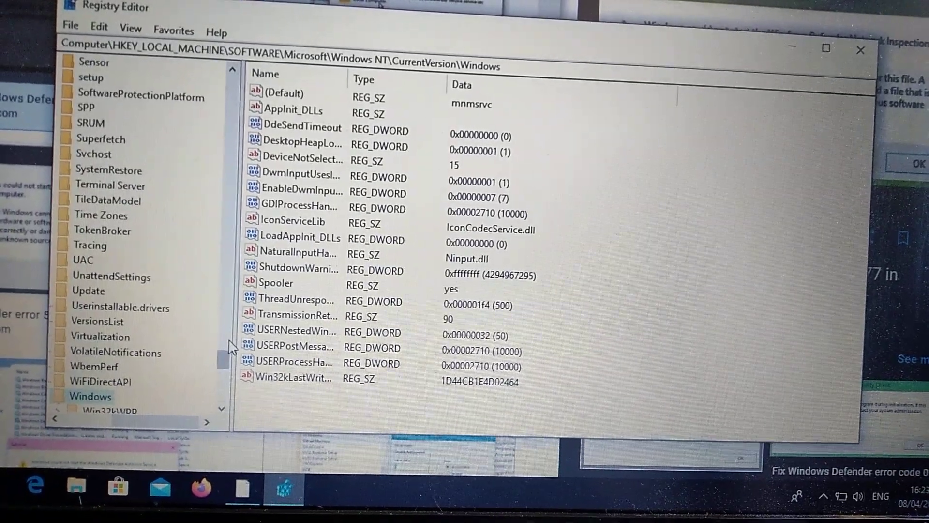
drag(224, 357, 220, 185)
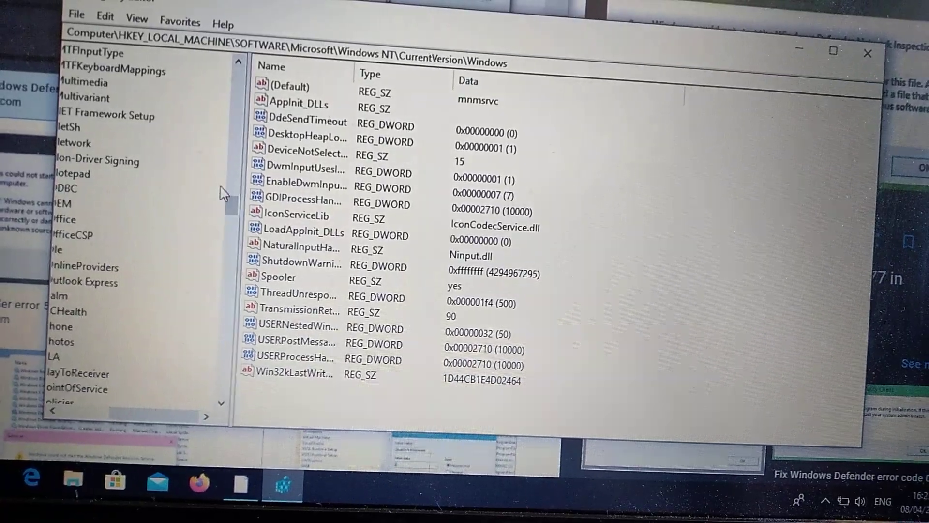
drag(220, 185, 225, 197)
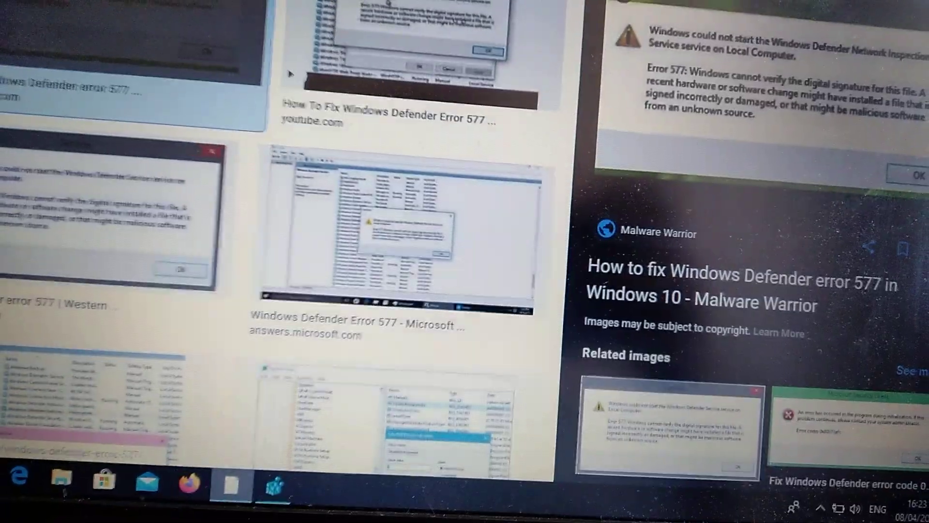
click(270, 483)
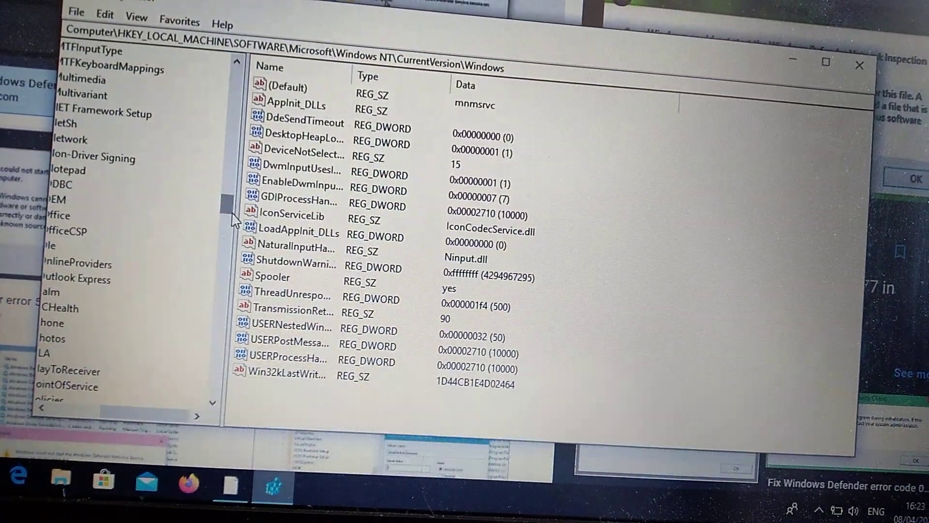
drag(263, 108, 262, 82)
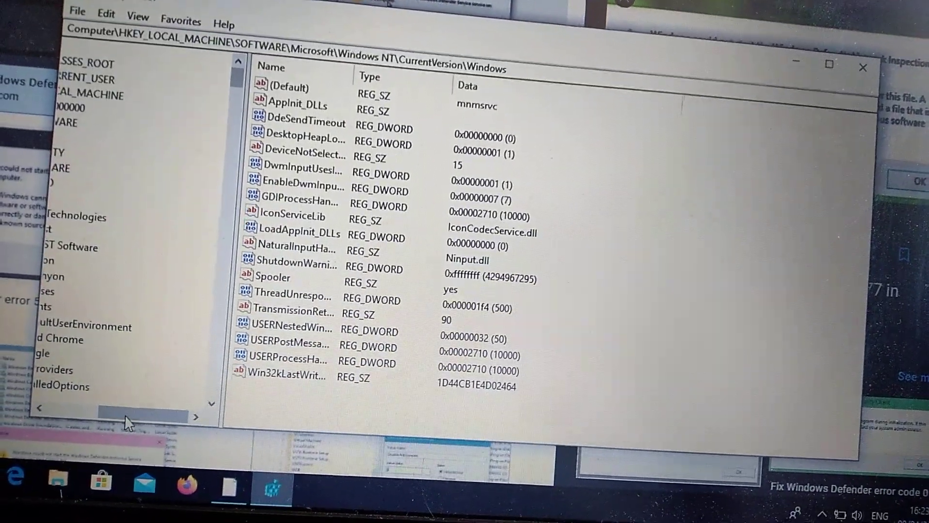
drag(124, 415, 69, 411)
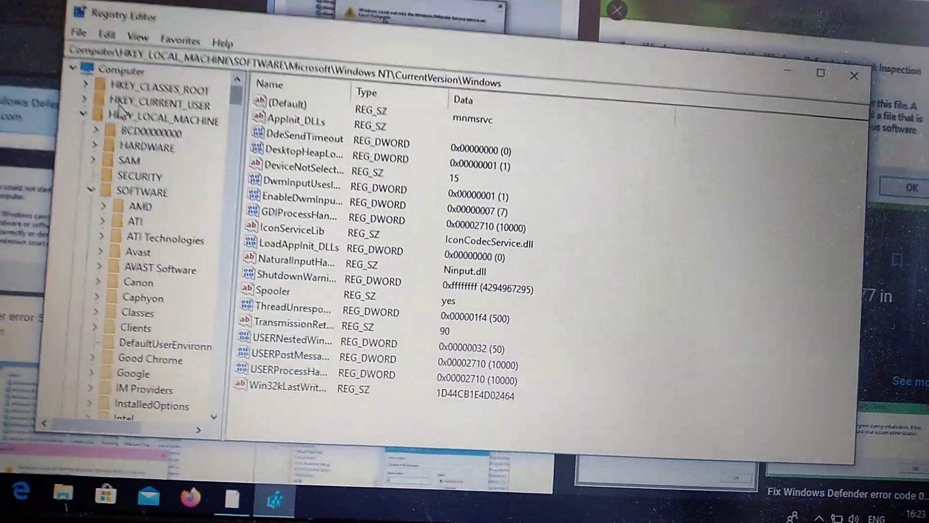
Step: Expand HKEY_LOCAL_MACHINE down to SOFTWARE\Policies\Microsoft\Windows Defender and select that key
click(81, 109)
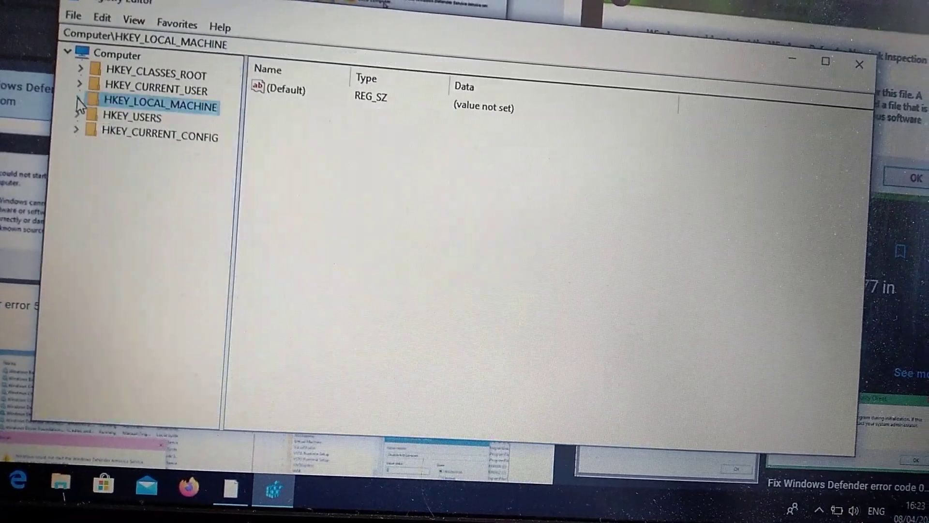
click(81, 109)
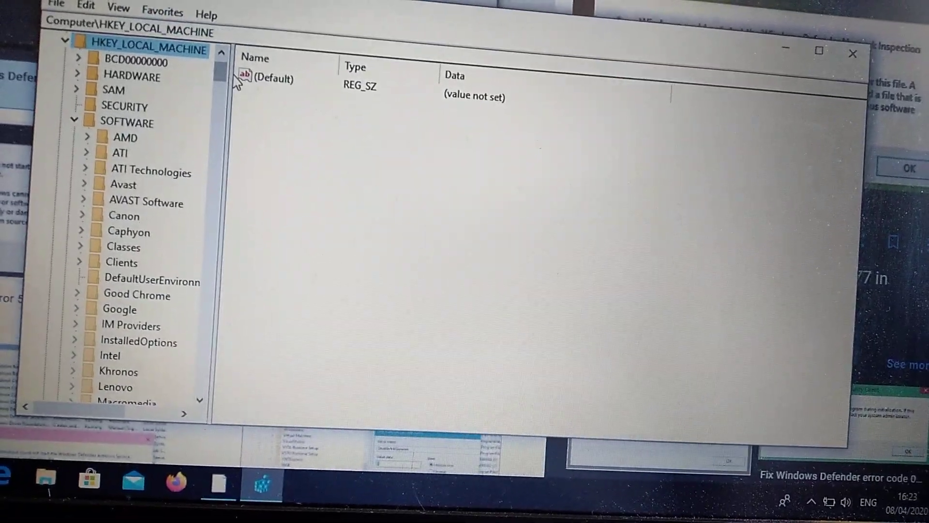
drag(220, 76, 219, 87)
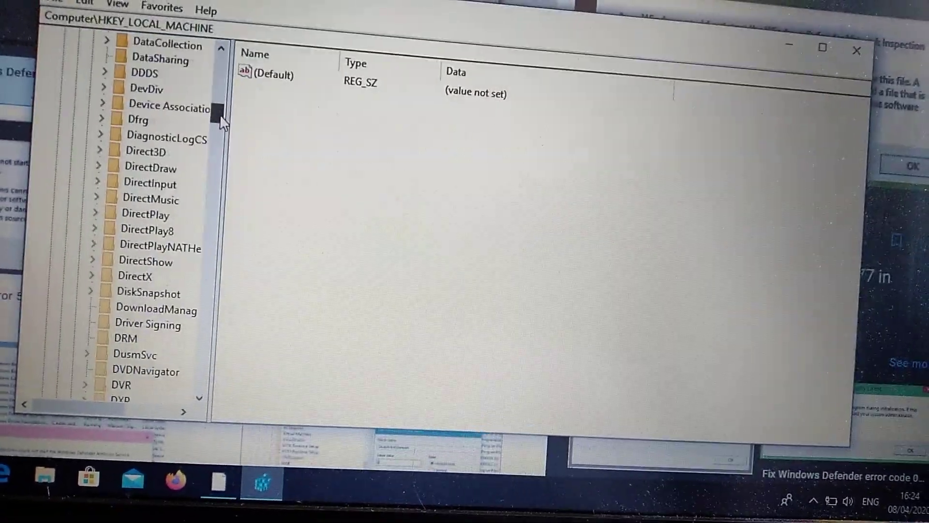
drag(221, 120, 228, 190)
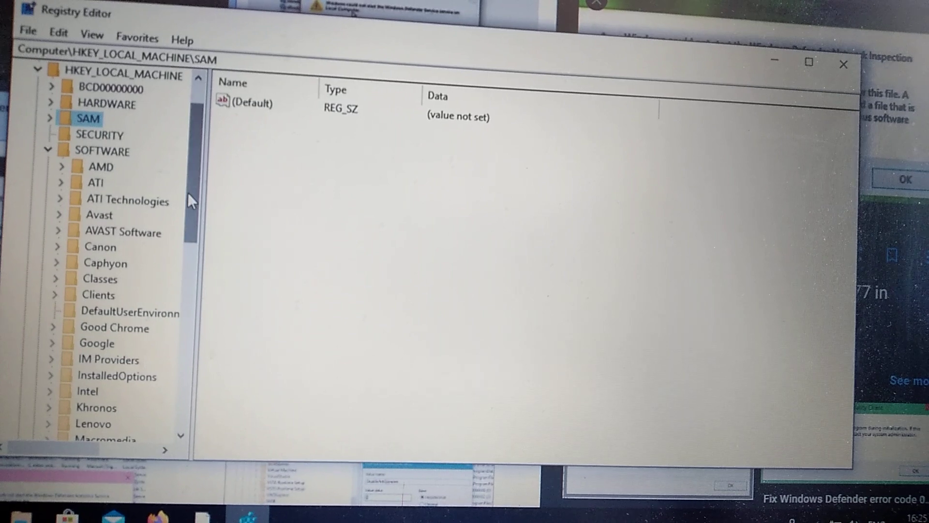
drag(189, 200, 190, 306)
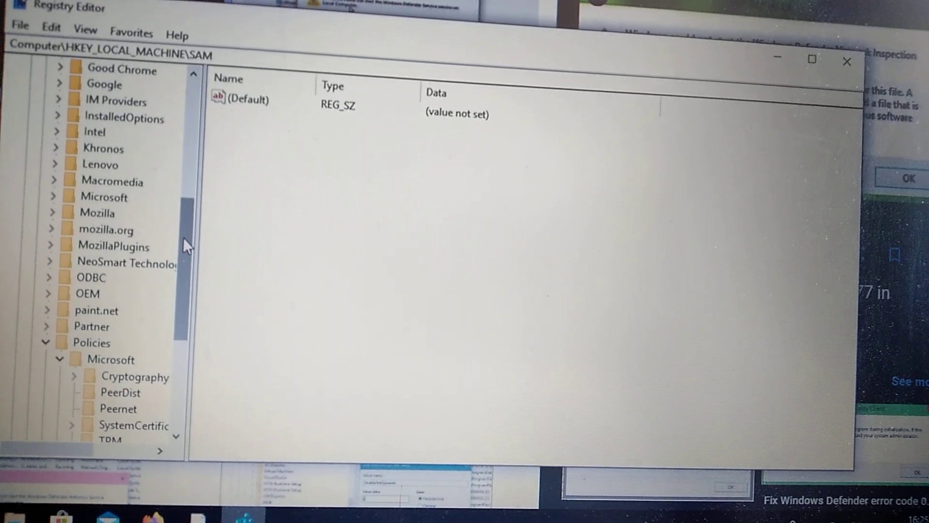
drag(182, 239, 183, 280)
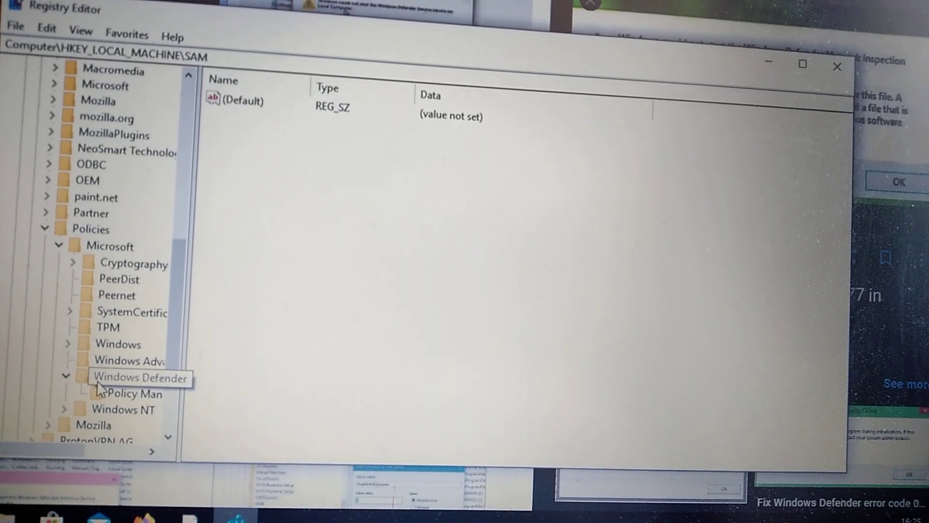
click(97, 383)
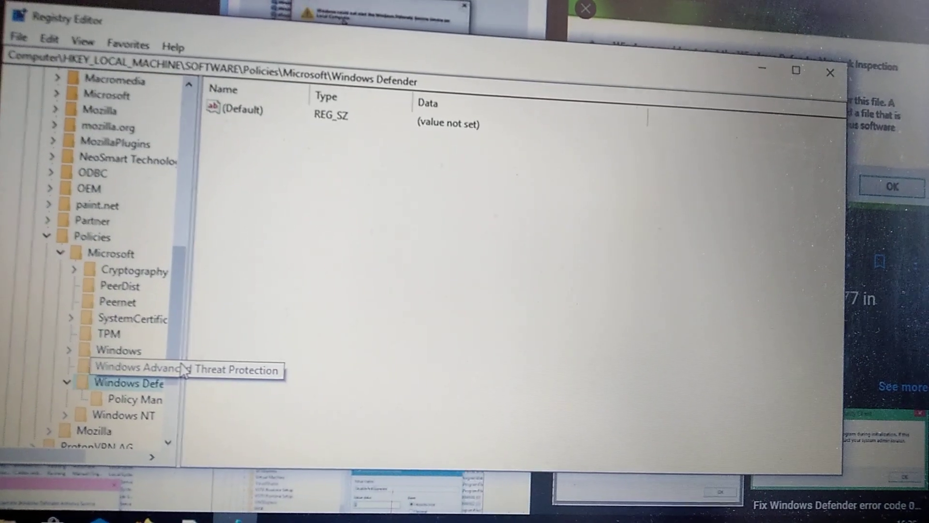
Step: Inspect the Policy Manager subkey, then bring up the menu for Windows Defender's (Default) value
click(146, 392)
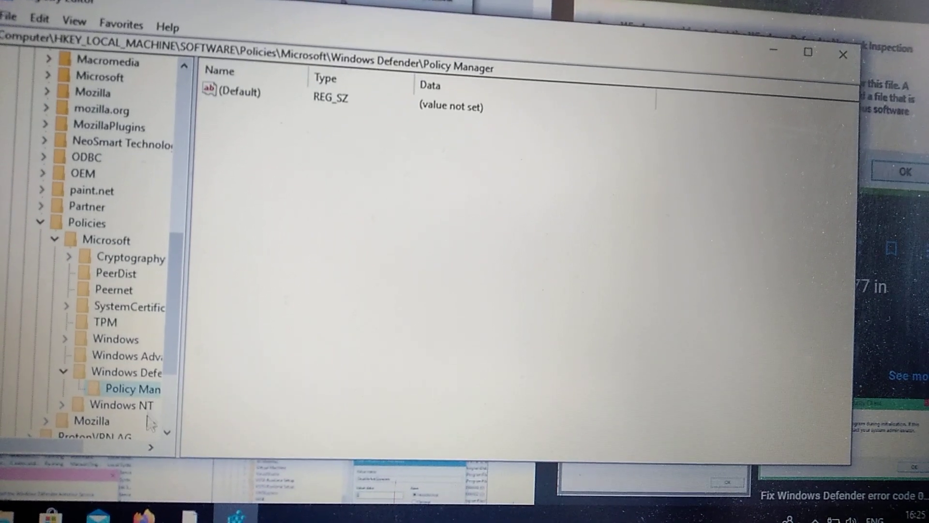
click(139, 373)
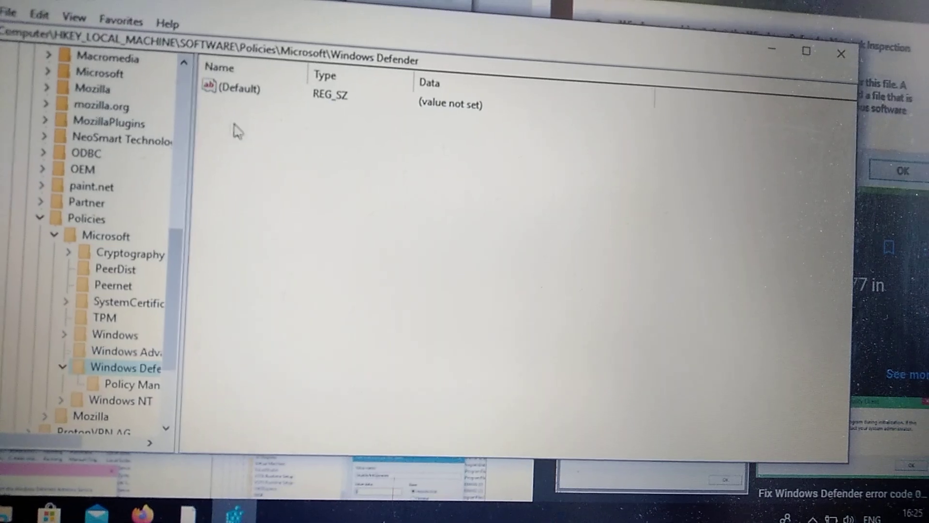
right_click(224, 86)
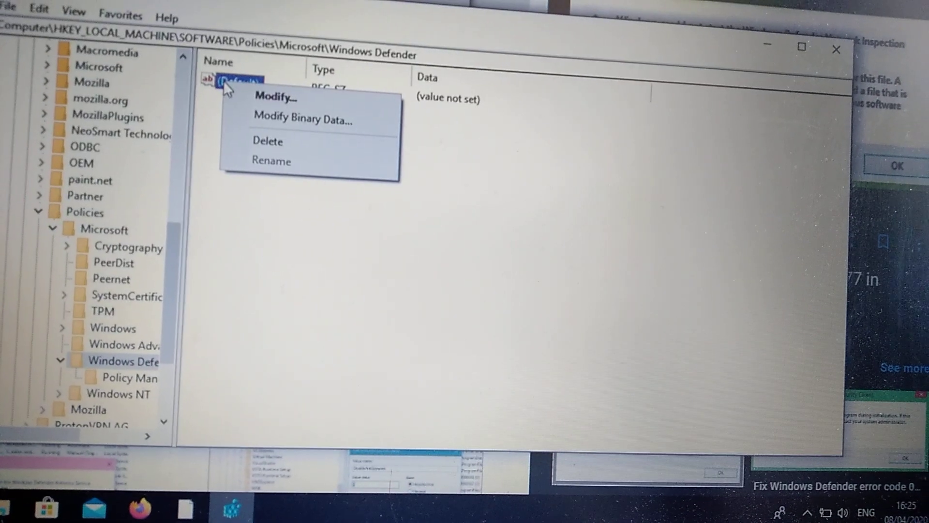
Step: Save Windows Defender's (Default) value as an empty string and close Registry Editor
click(262, 92)
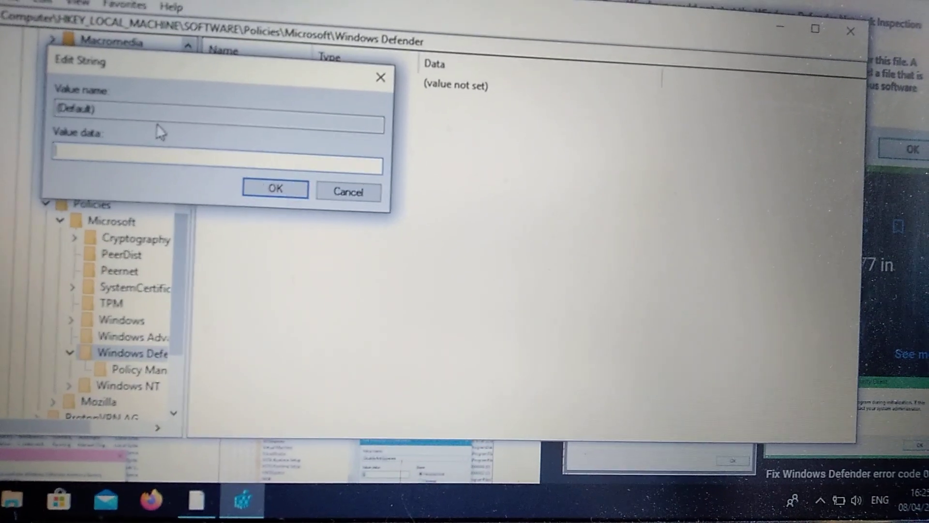
click(270, 191)
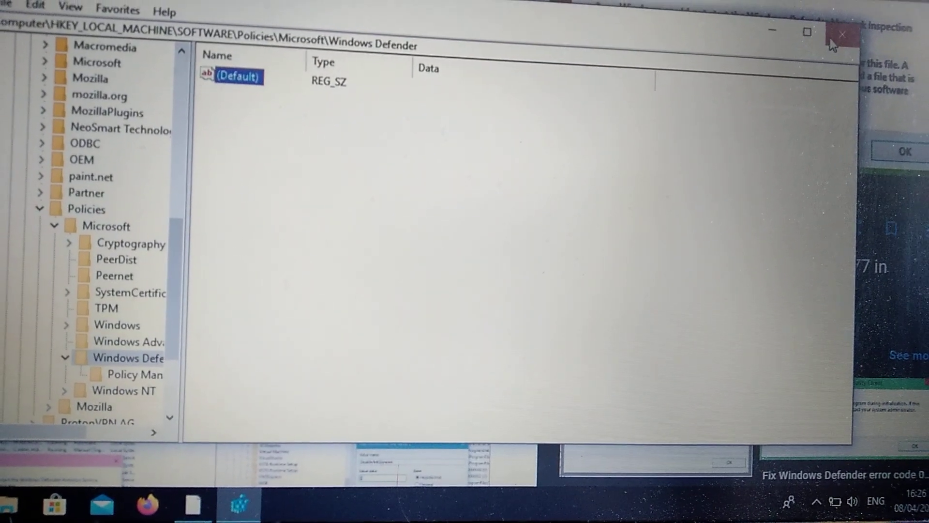
click(818, 45)
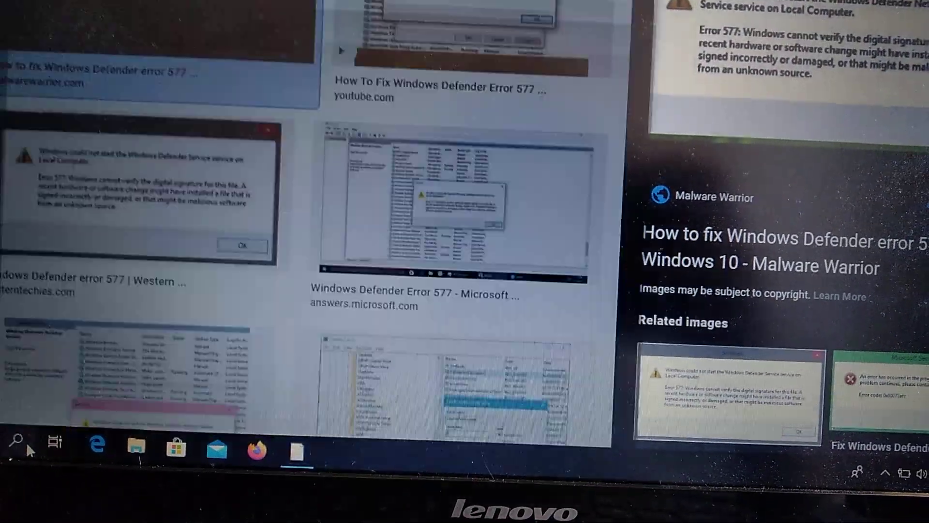
Step: Search Windows for 'edit group policy', fixing the typo, and launch Local Group Policy Editor
click(27, 437)
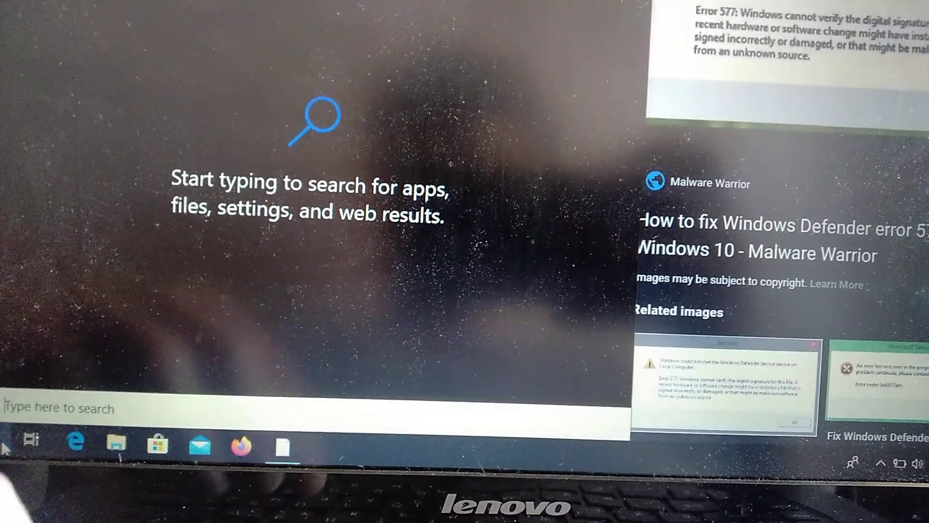
text(edit)
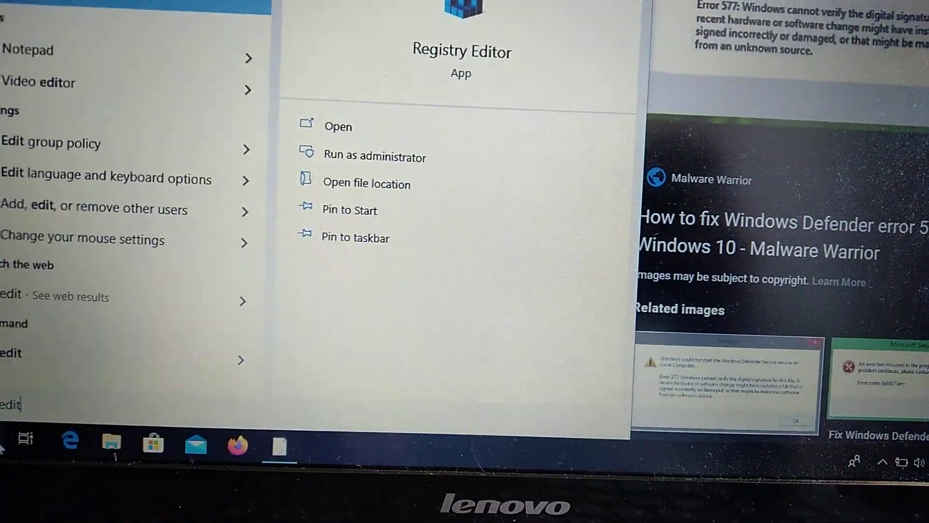
text( gru)
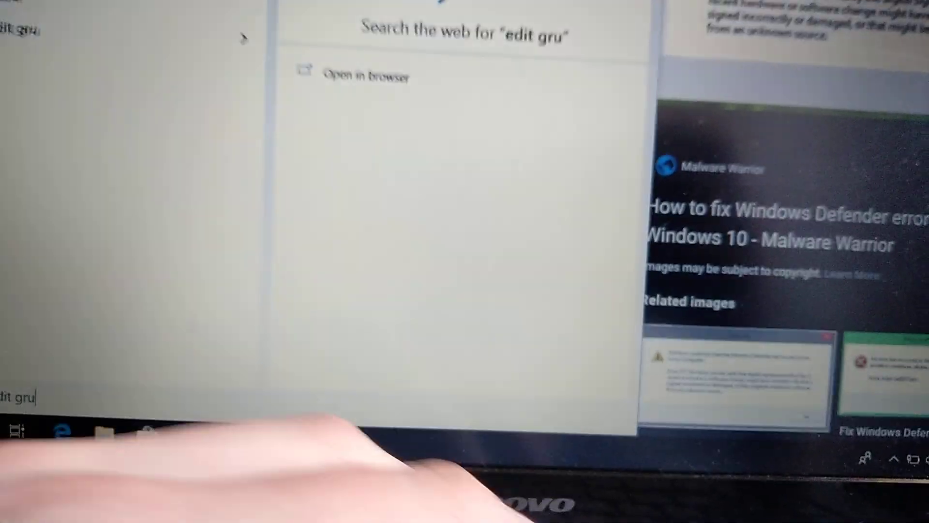
key(BackSpace)
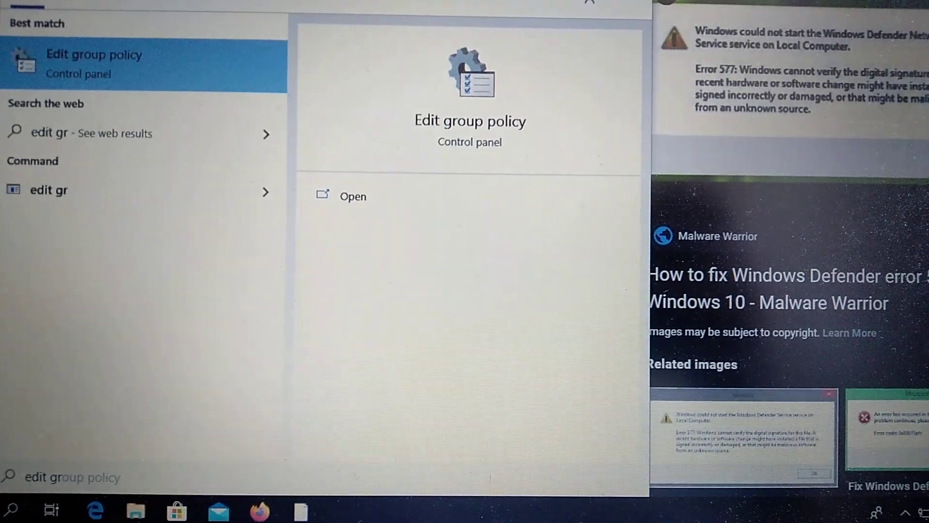
click(75, 36)
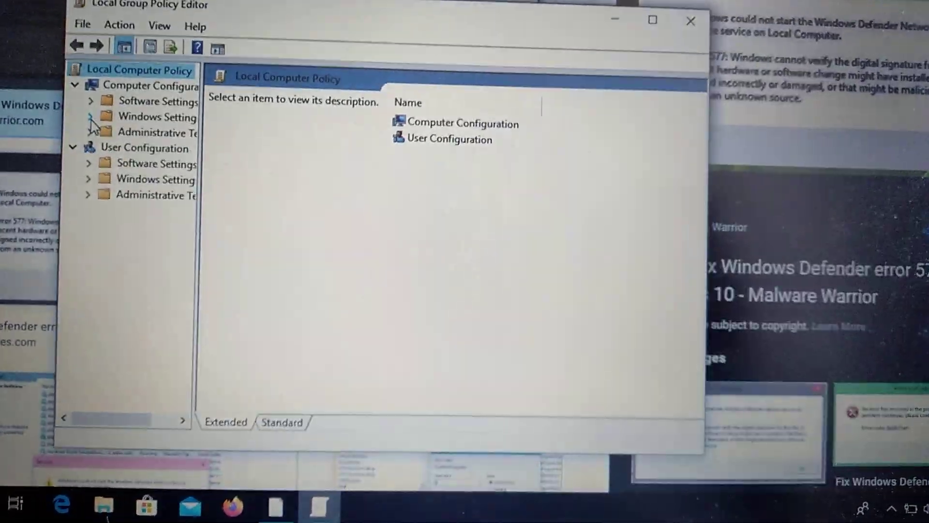
Step: Browse Administrative Templates > Windows Components > Windows Defender Antivirus and select 'Turn off Windows Defender Antivirus'
click(97, 121)
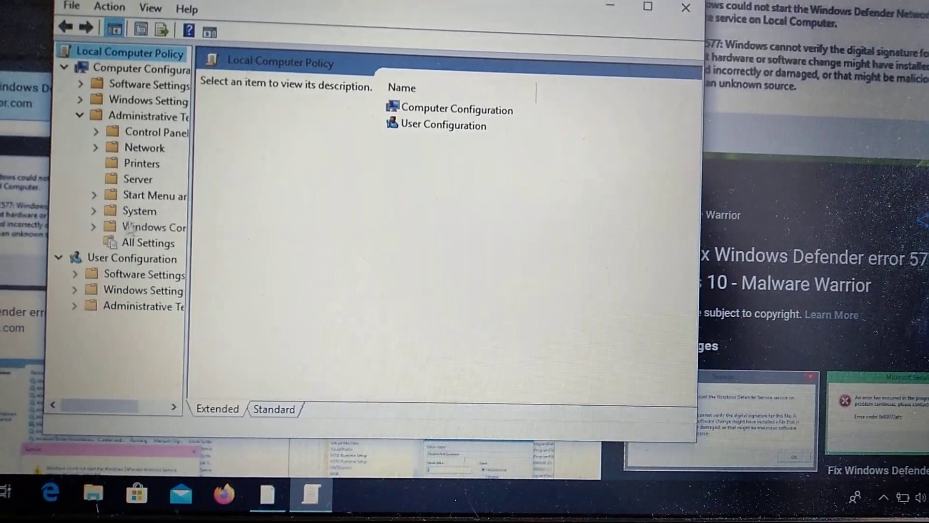
click(100, 225)
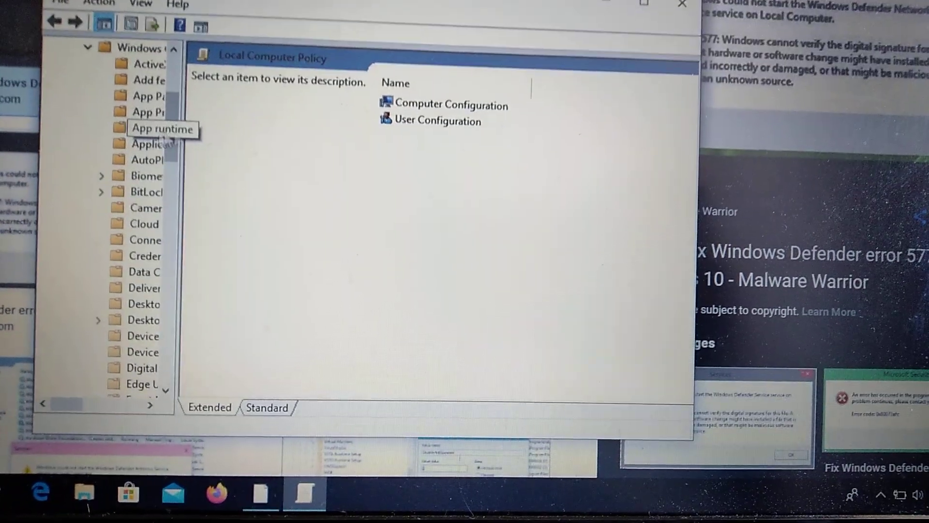
drag(177, 118, 220, 252)
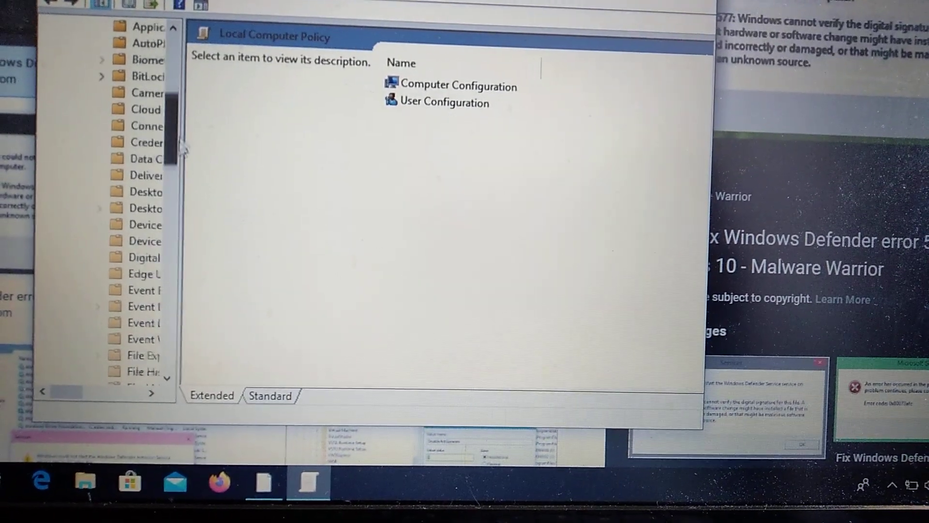
drag(224, 260, 240, 315)
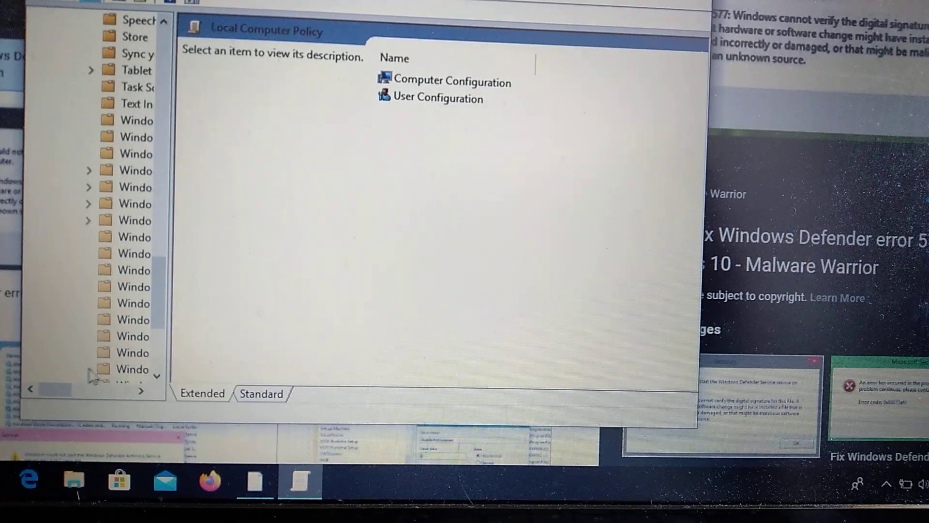
drag(52, 387, 68, 388)
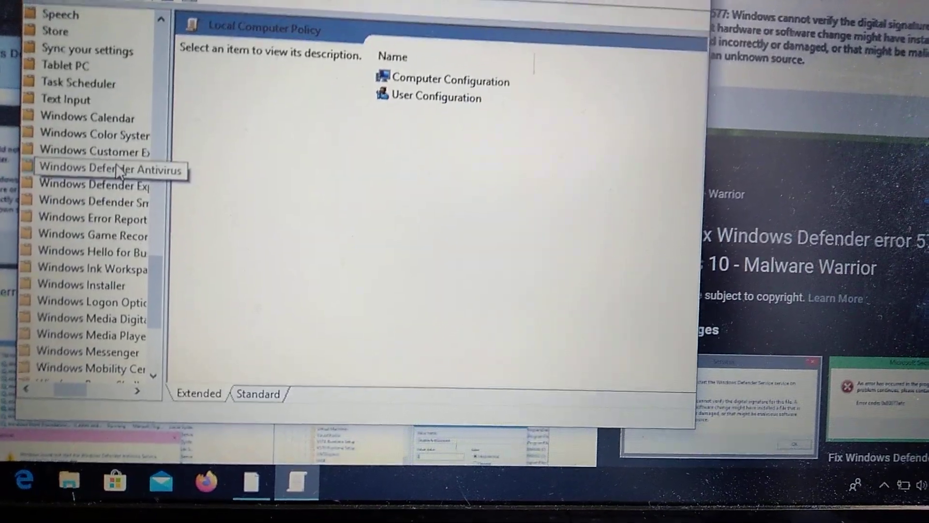
click(119, 169)
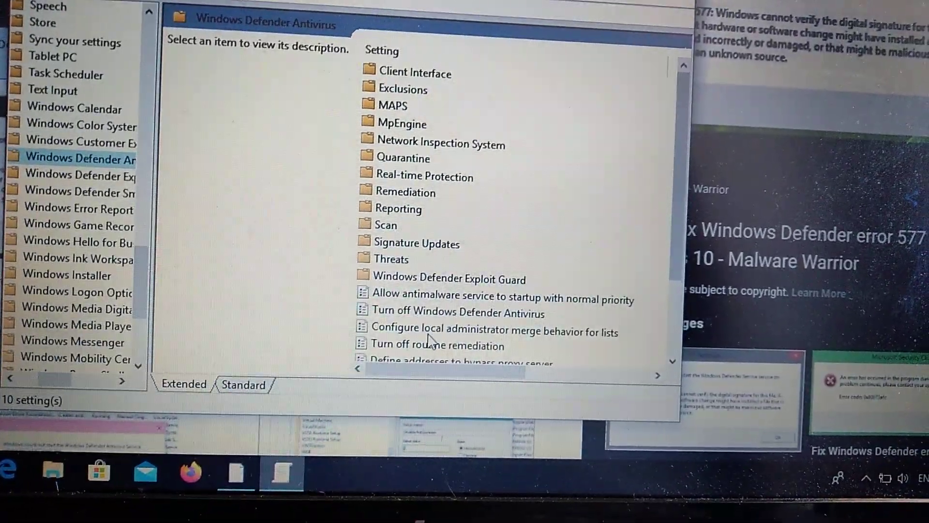
click(430, 331)
Step: Apply Disabled to 'Turn off Windows Defender Antivirus' and exit Local Group Policy Editor
click(429, 313)
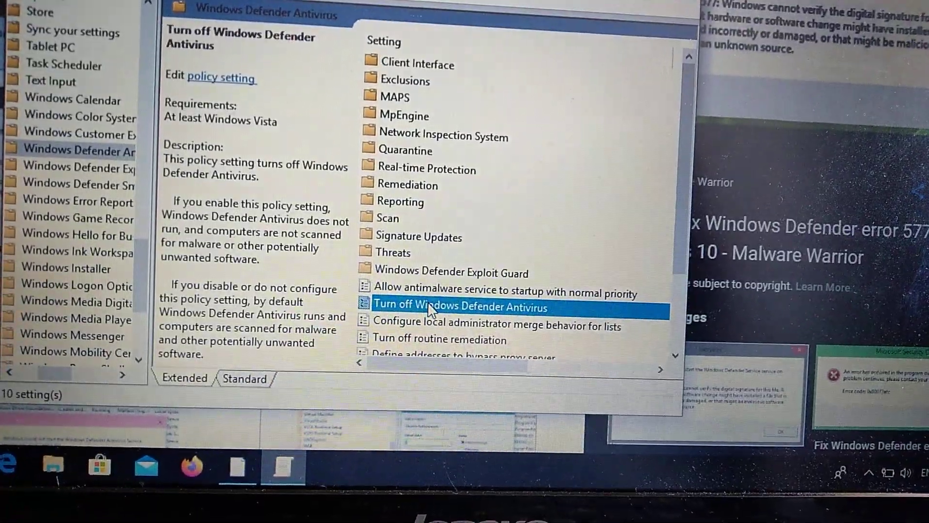
double_click(428, 301)
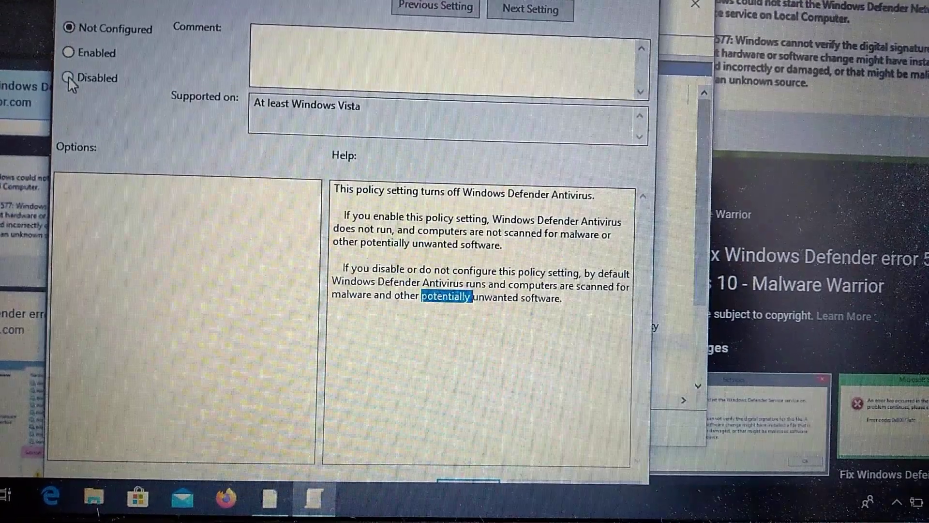
click(68, 77)
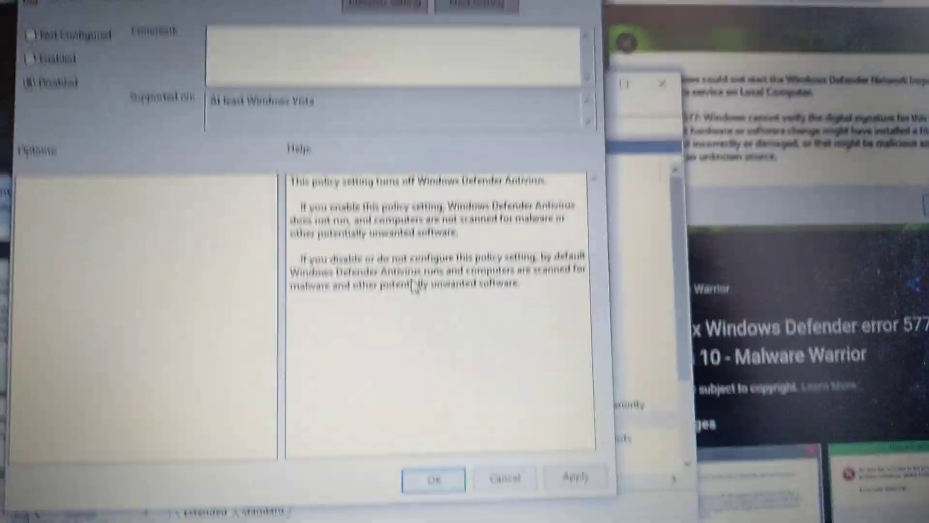
click(436, 480)
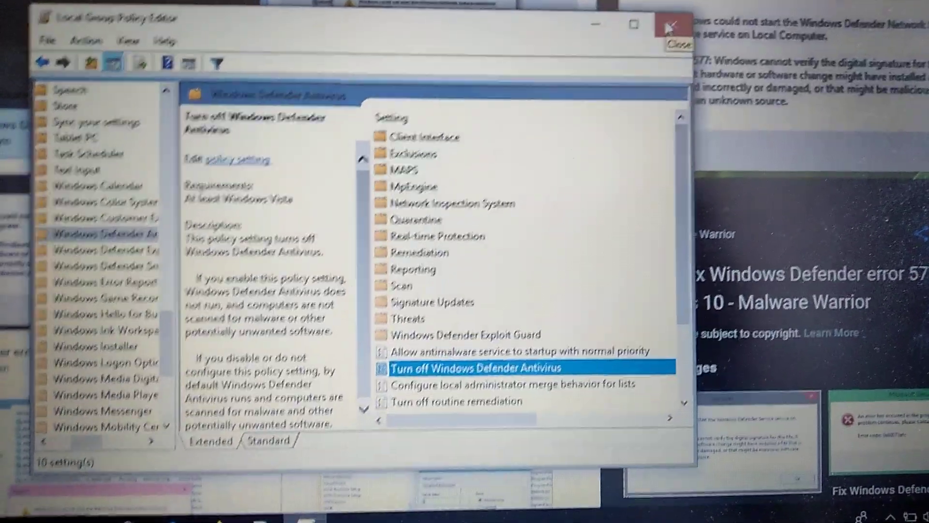
click(668, 27)
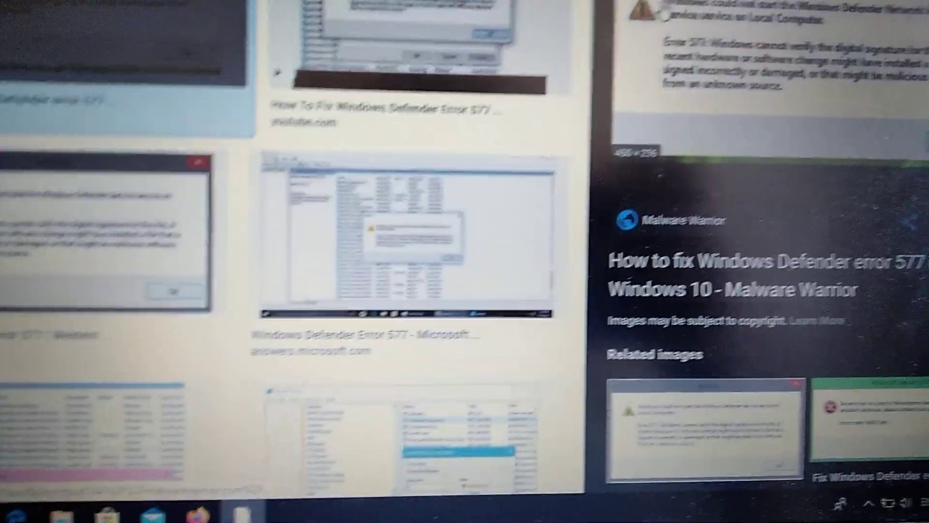